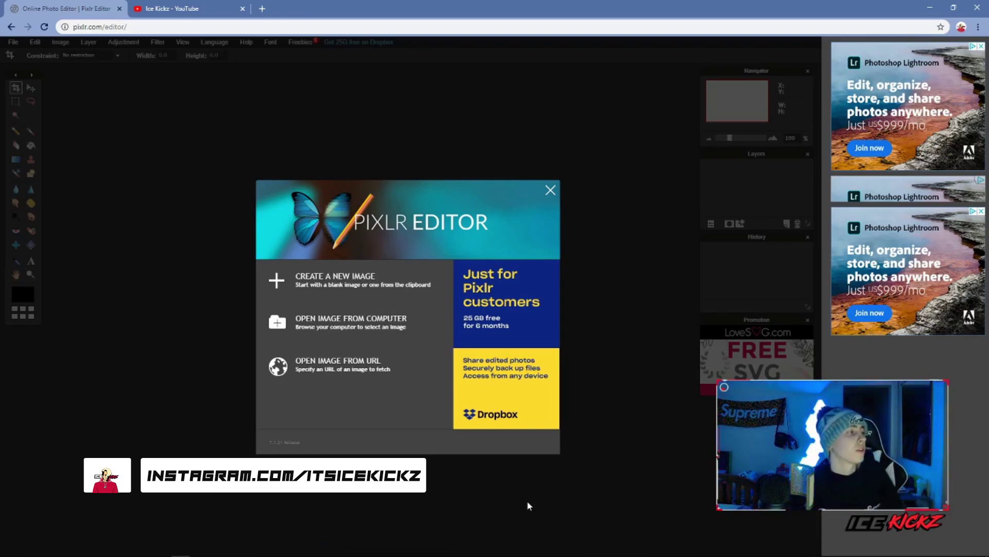
# Create a new blank image 800 pixels wide and 800 pixels high
pyautogui.click(369, 278)
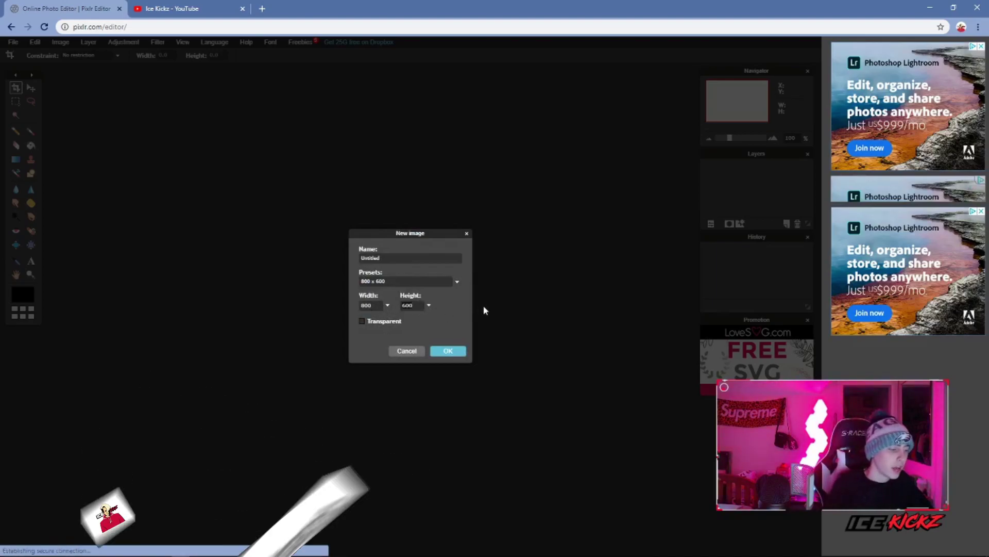
pyautogui.press('Tab')
pyautogui.write('800')
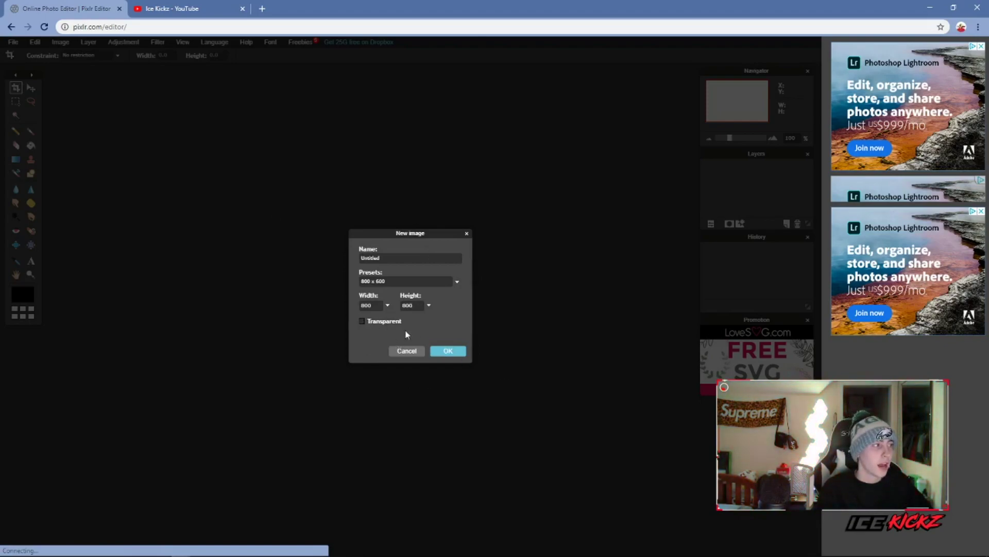
pyautogui.click(447, 351)
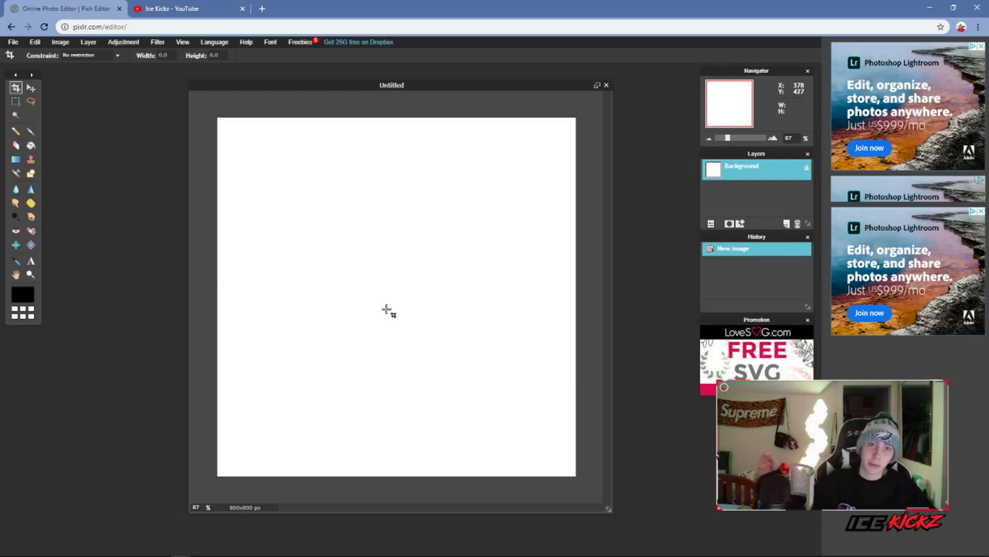
# Add the text "TC" near the middle of the canvas in the TESLA font
pyautogui.click(31, 261)
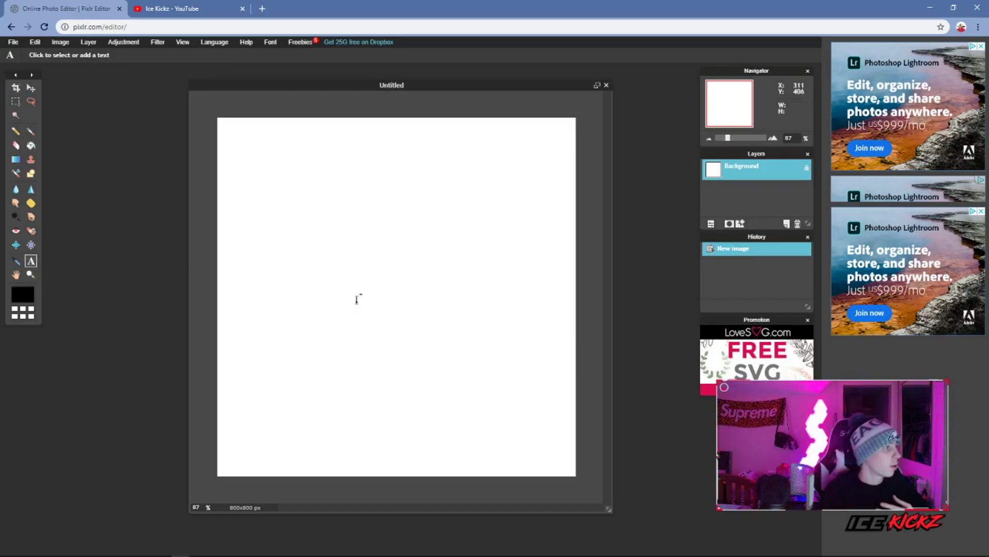
pyautogui.click(360, 297)
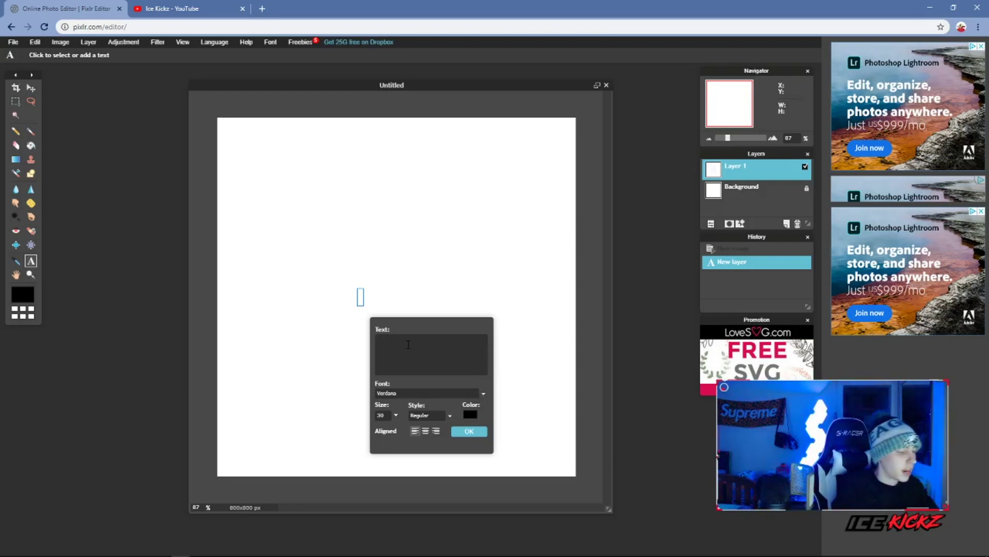
pyautogui.write('TC')
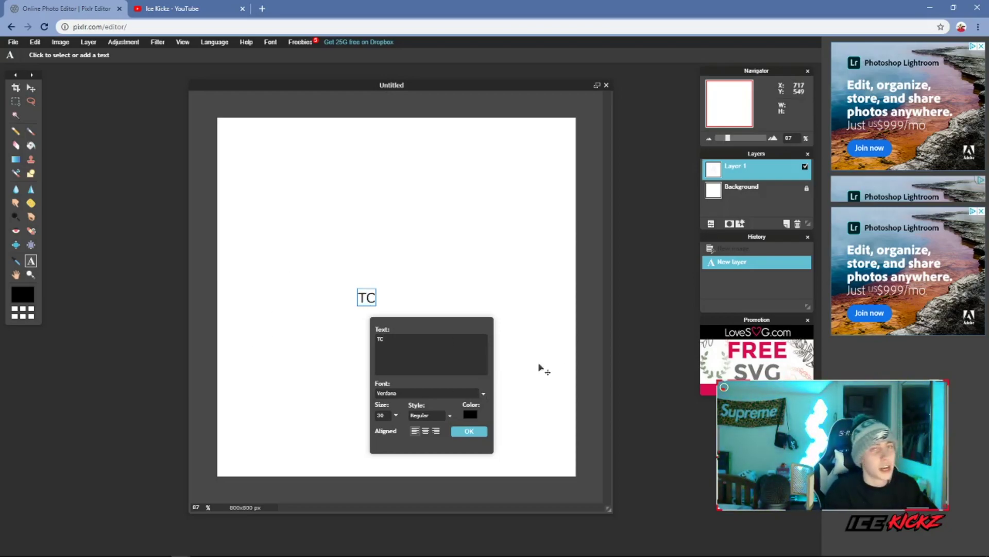
pyautogui.click(484, 393)
pyautogui.scroll(-15, 456, 438)
pyautogui.scroll(-10, 456, 443)
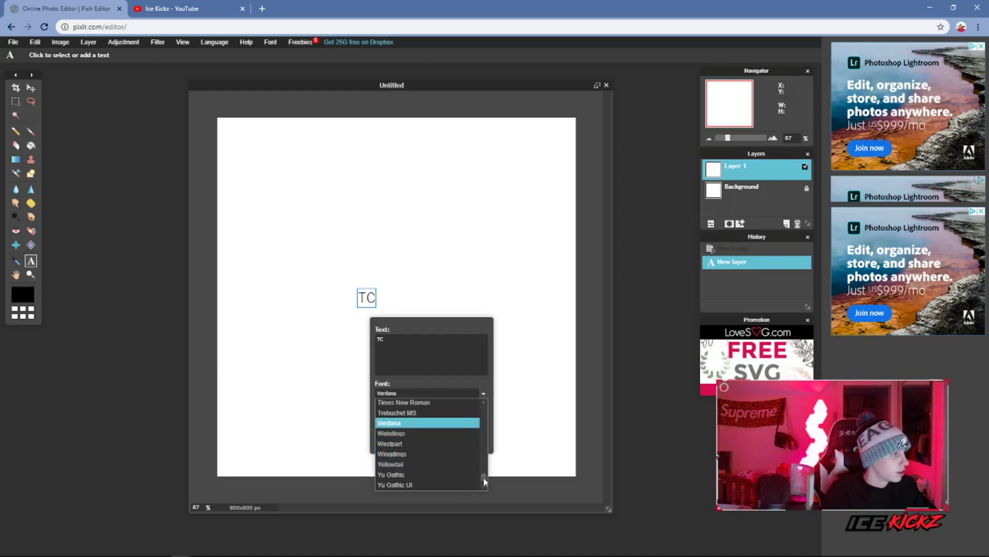
pyautogui.scroll(3, 484, 476)
pyautogui.click(433, 474)
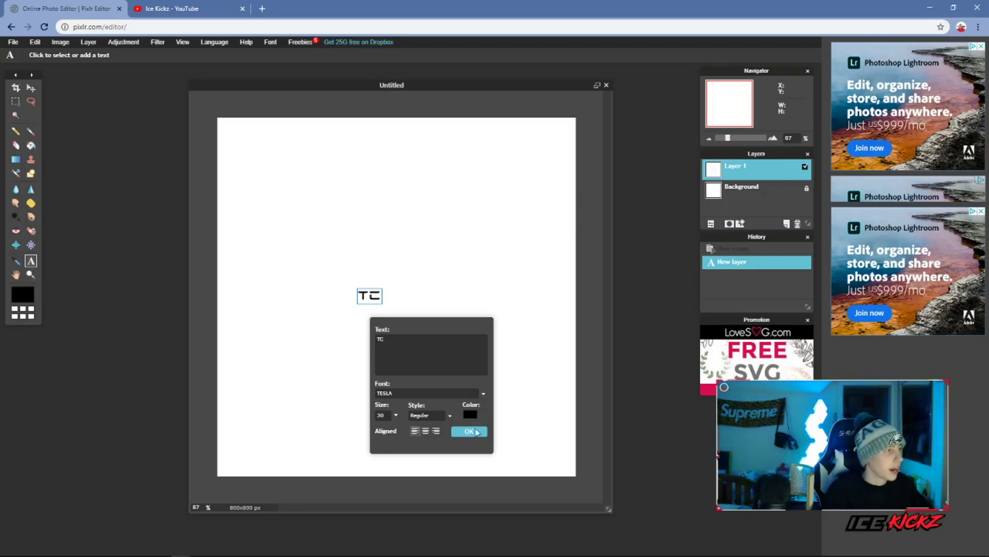
pyautogui.click(470, 431)
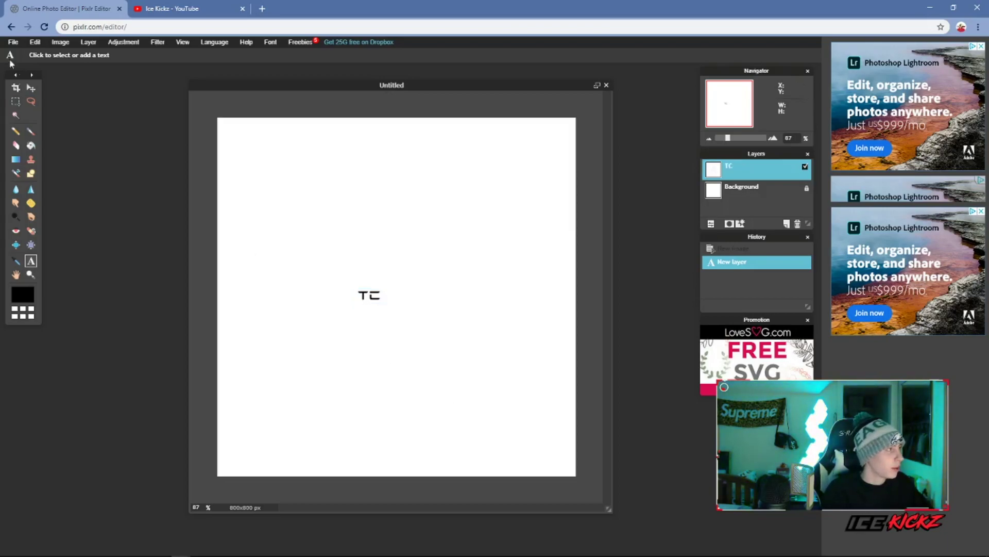
# Move the TC text layer slightly up and closer to the canvas centre
pyautogui.click(31, 87)
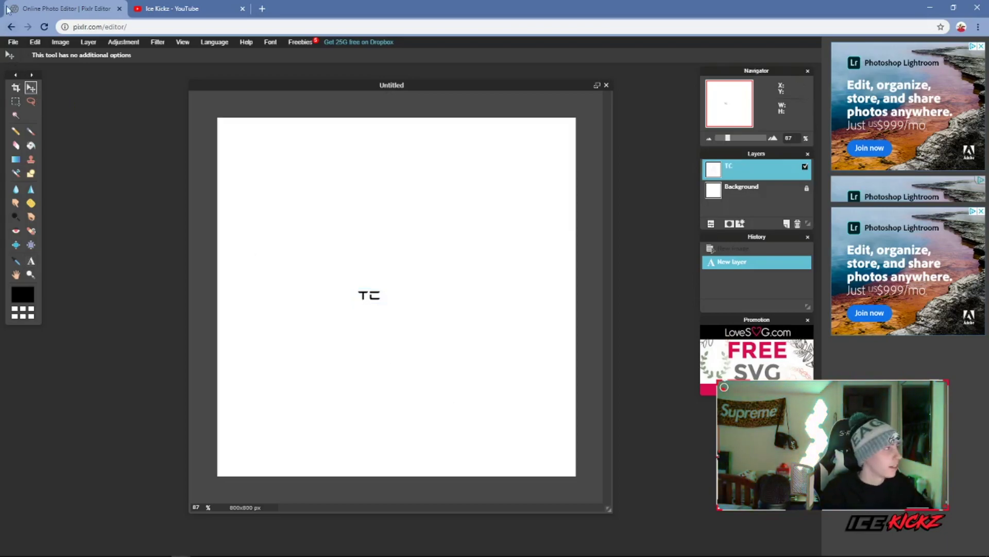
pyautogui.click(35, 41)
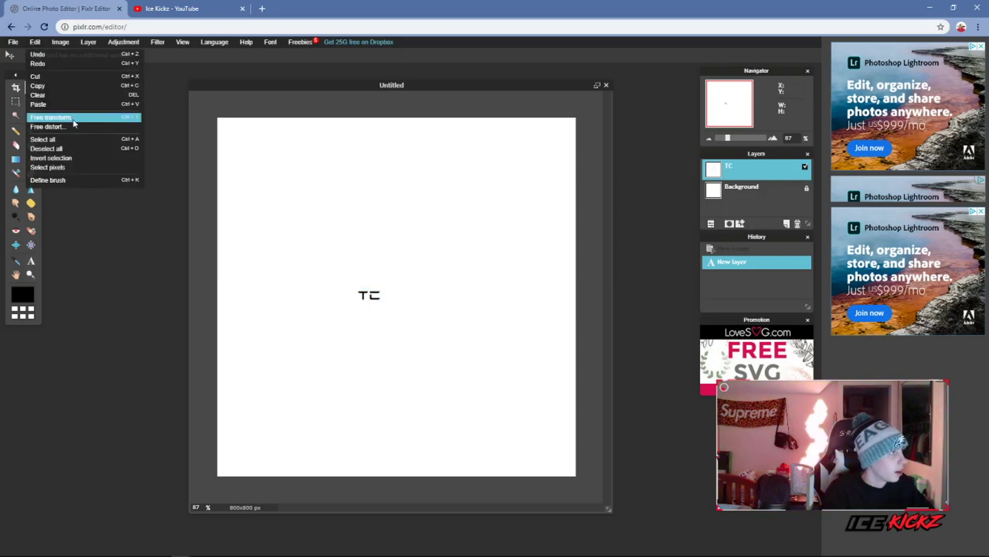
pyautogui.click(118, 249)
pyautogui.moveTo(397, 288)
pyautogui.mouseDown()
pyautogui.moveTo(391, 302)
pyautogui.moveTo(385, 291)
pyautogui.mouseUp()
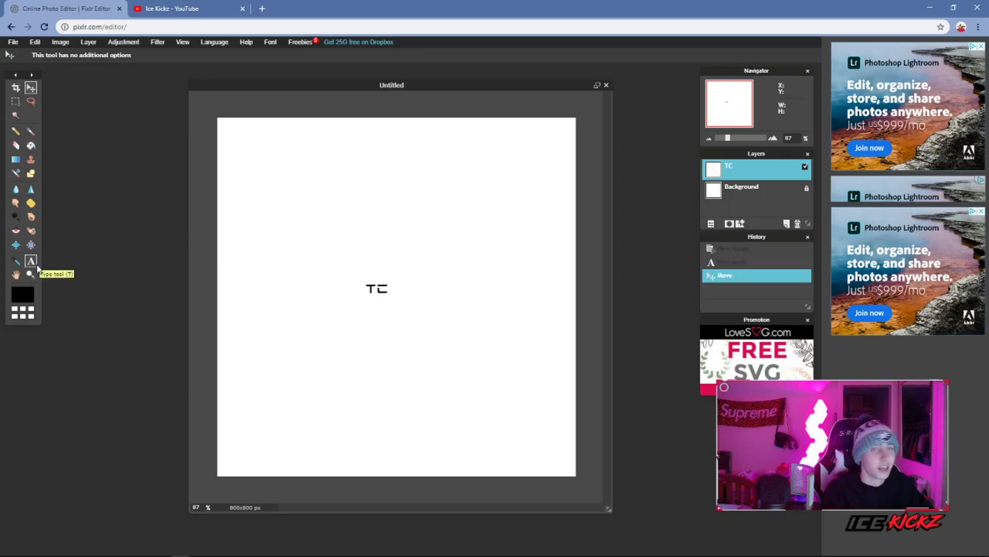
# Enlarge the TC text to size 104 and reposition it near the canvas centre
pyautogui.click(35, 265)
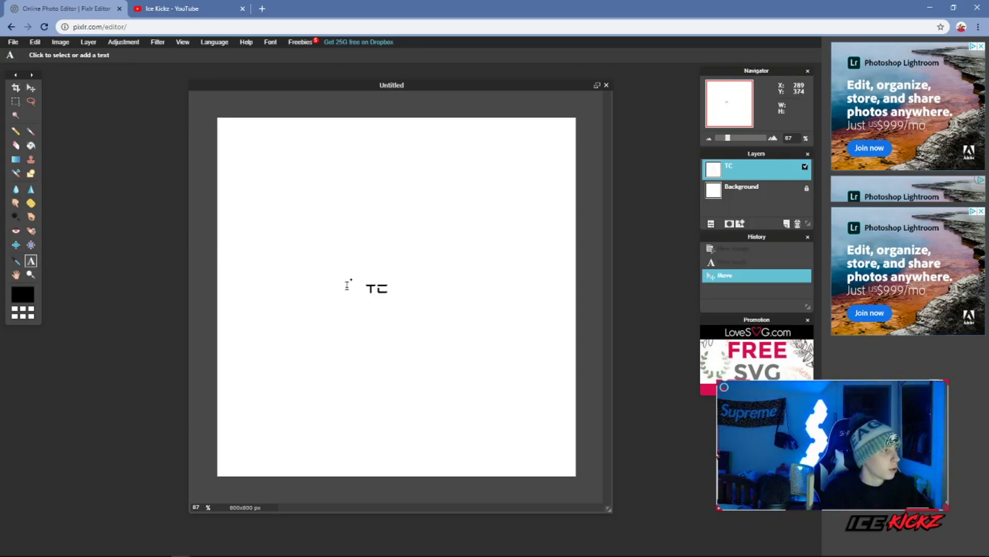
pyautogui.click(385, 290)
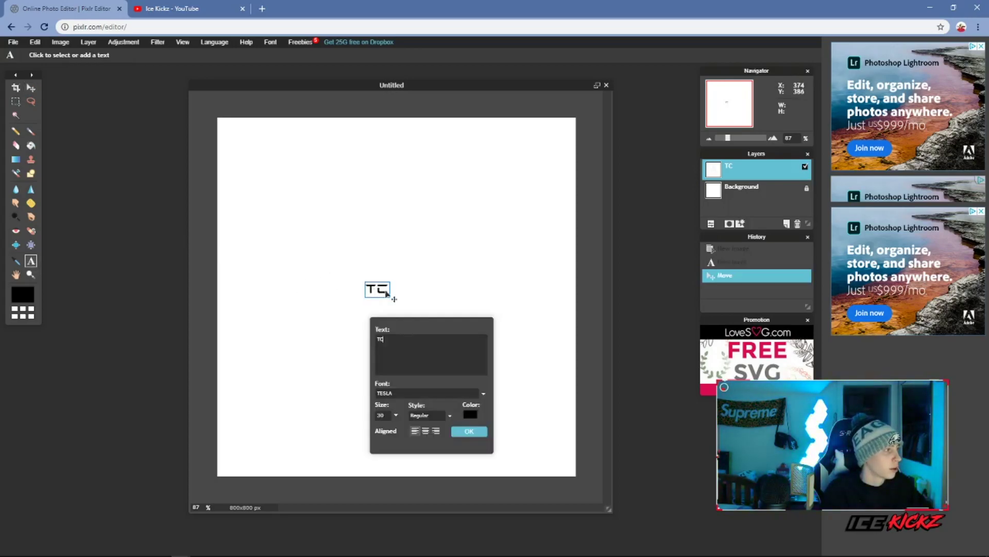
pyautogui.click(396, 416)
pyautogui.moveTo(348, 437); pyautogui.dragTo(353, 436)
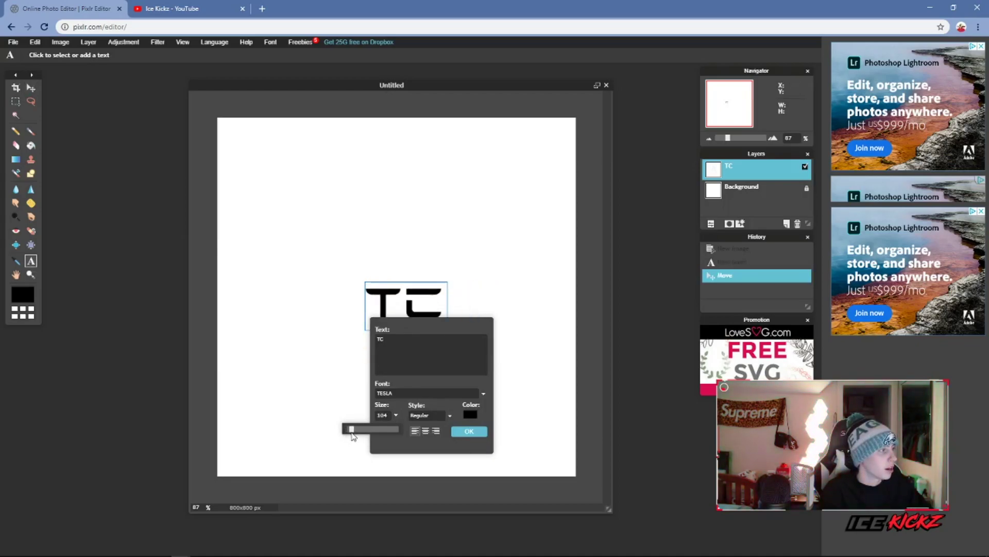
pyautogui.click(471, 433)
pyautogui.press('v')
pyautogui.moveTo(418, 312); pyautogui.dragTo(391, 300)
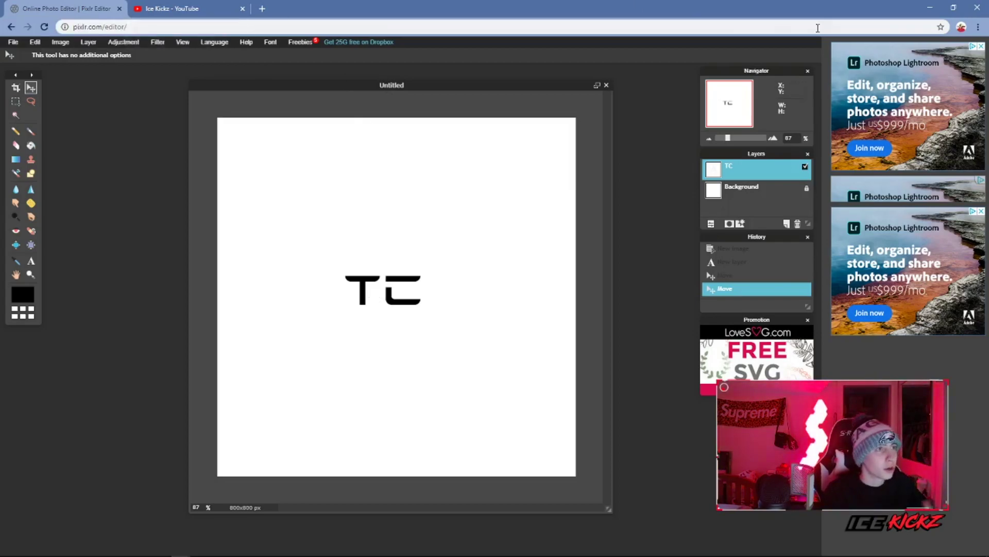
# Switch to the browser window with the "circle png" image search, look over the circle images, and close that window
pyautogui.hotkey('alt', 'Tab')
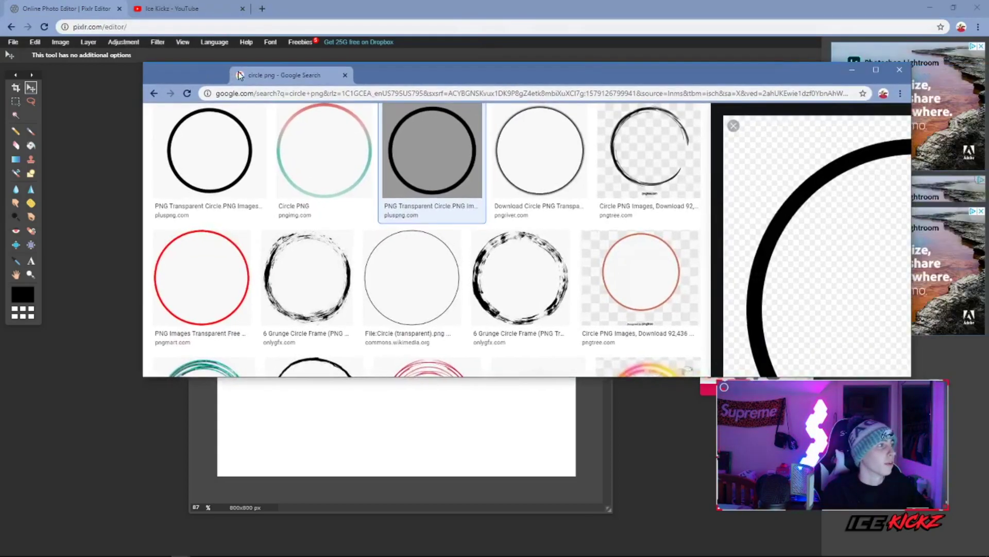
pyautogui.scroll(3, 222, 51)
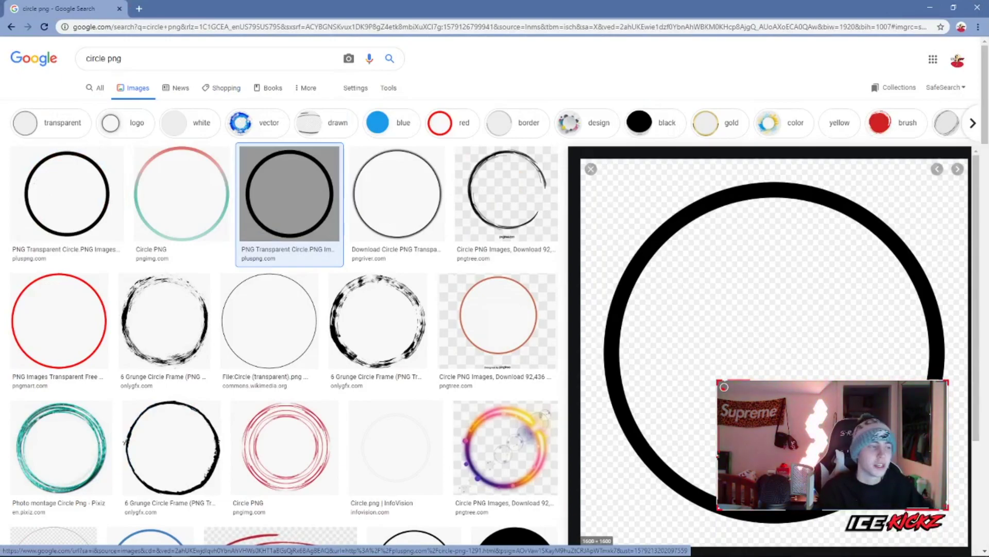
pyautogui.click(978, 7)
# Add the desktop image circle-png-circle-icon-1600 to the logo as a new layer
pyautogui.click(88, 41)
pyautogui.click(115, 90)
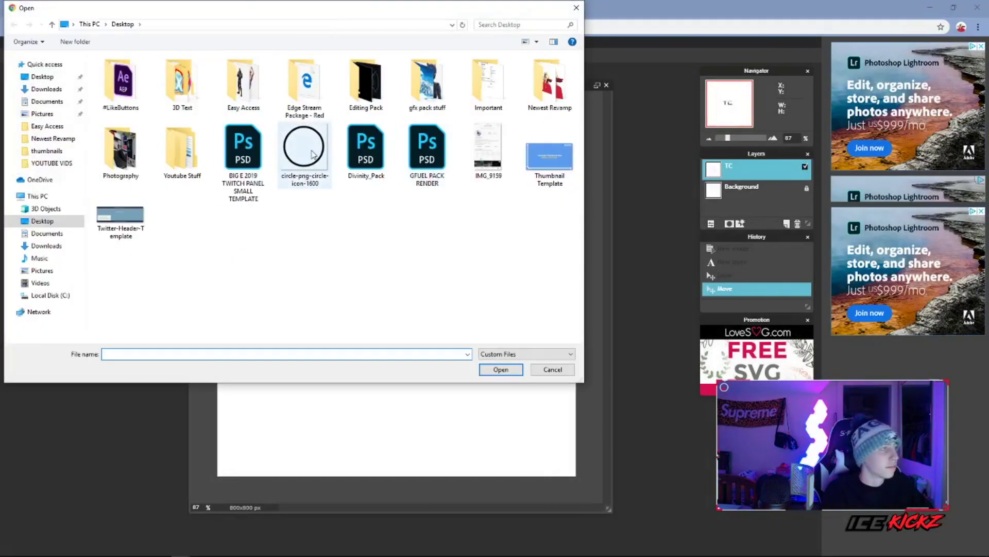
pyautogui.doubleClick(304, 186)
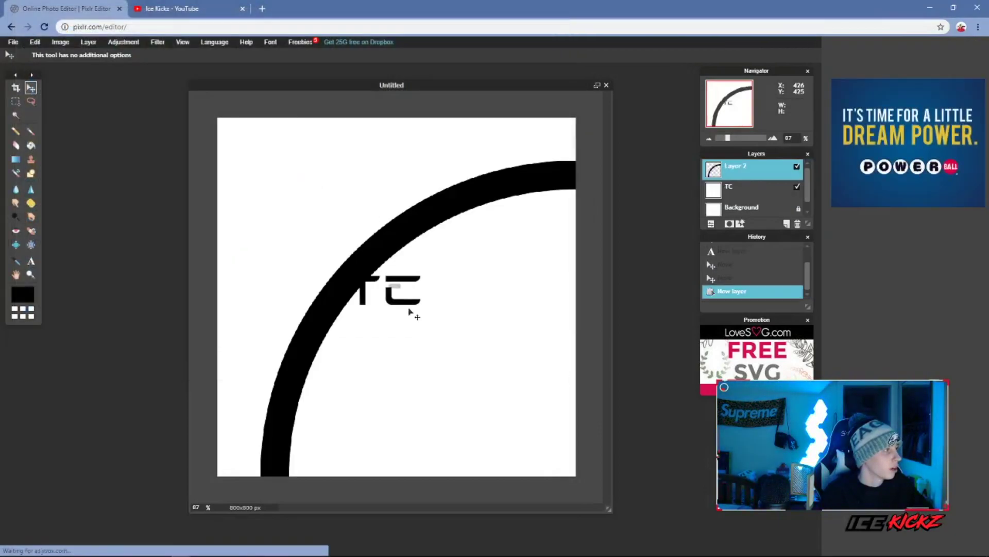
# Free-transform the circle layer, shrinking it to a ring centred around the TC text, and apply the change
pyautogui.click(35, 41)
pyautogui.click(52, 117)
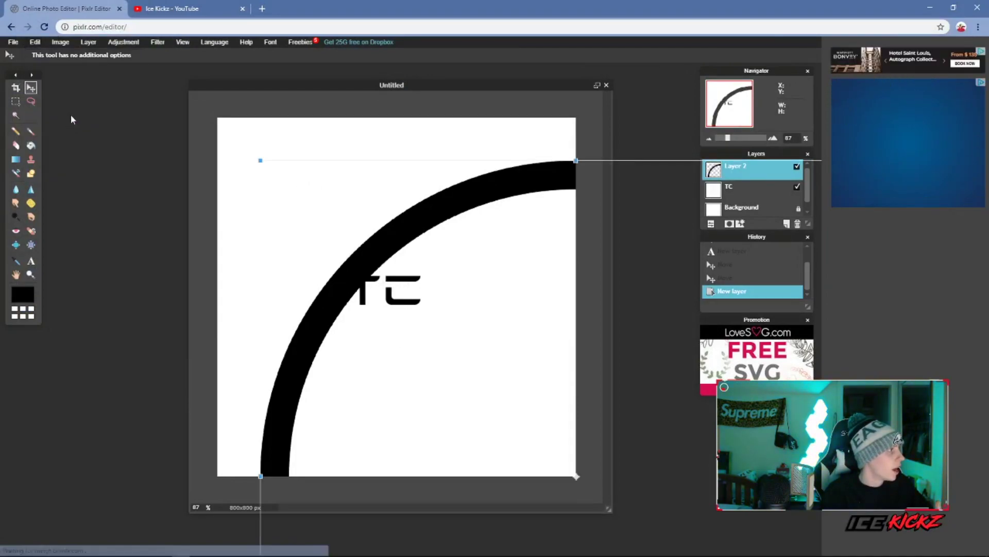
pyautogui.moveTo(259, 156); pyautogui.dragTo(232, 136)
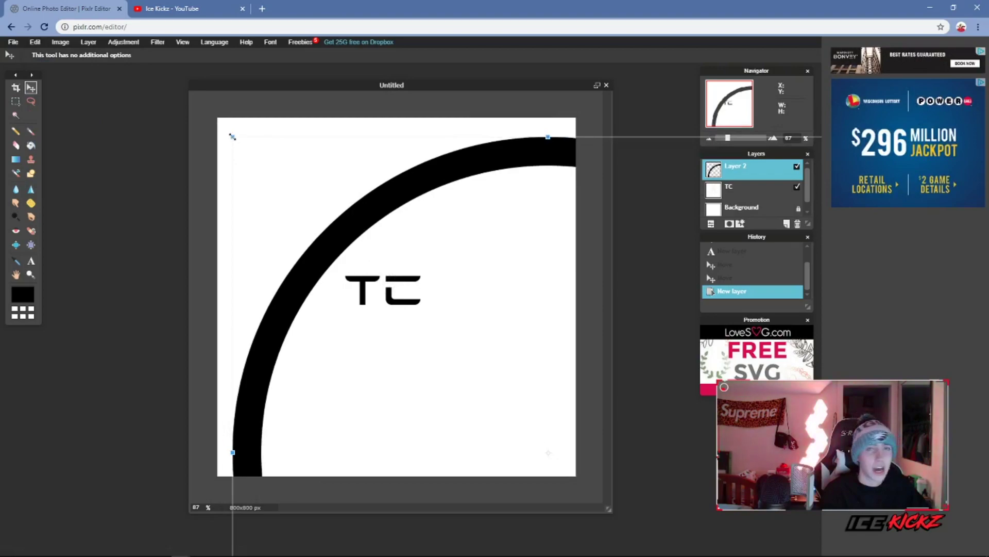
pyautogui.moveTo(233, 137); pyautogui.dragTo(461, 365)
pyautogui.moveTo(543, 436); pyautogui.dragTo(384, 270)
pyautogui.moveTo(473, 200); pyautogui.dragTo(453, 251)
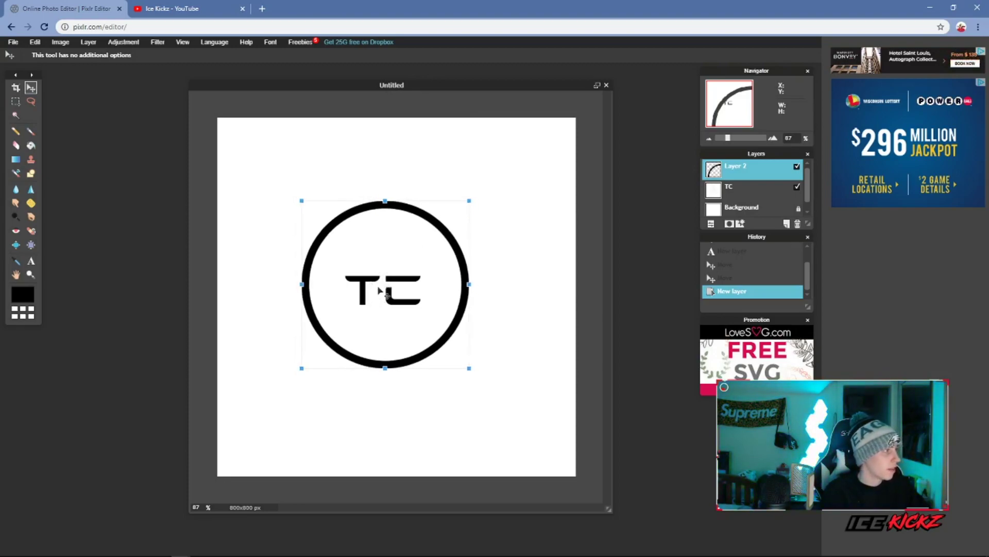
pyautogui.moveTo(417, 303); pyautogui.dragTo(414, 305)
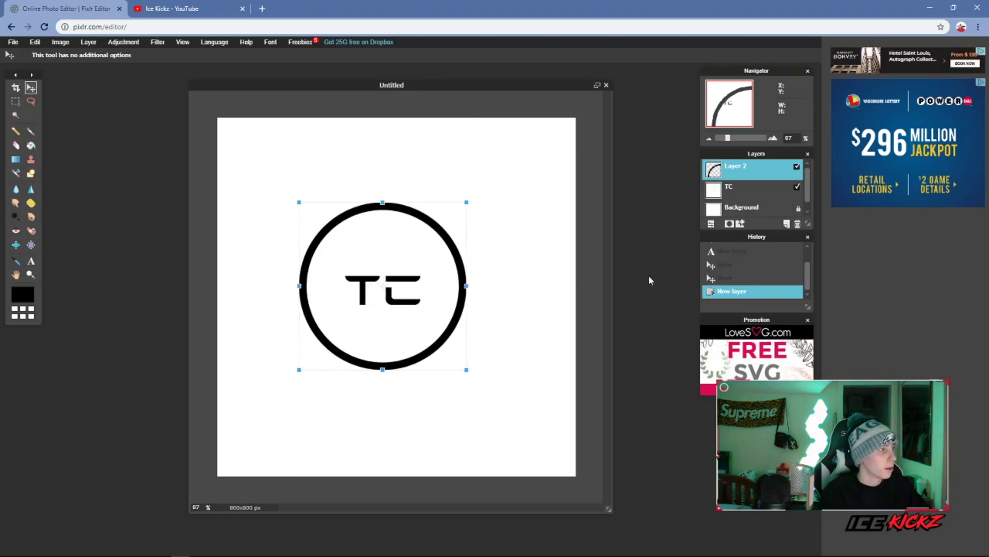
pyautogui.click(685, 330)
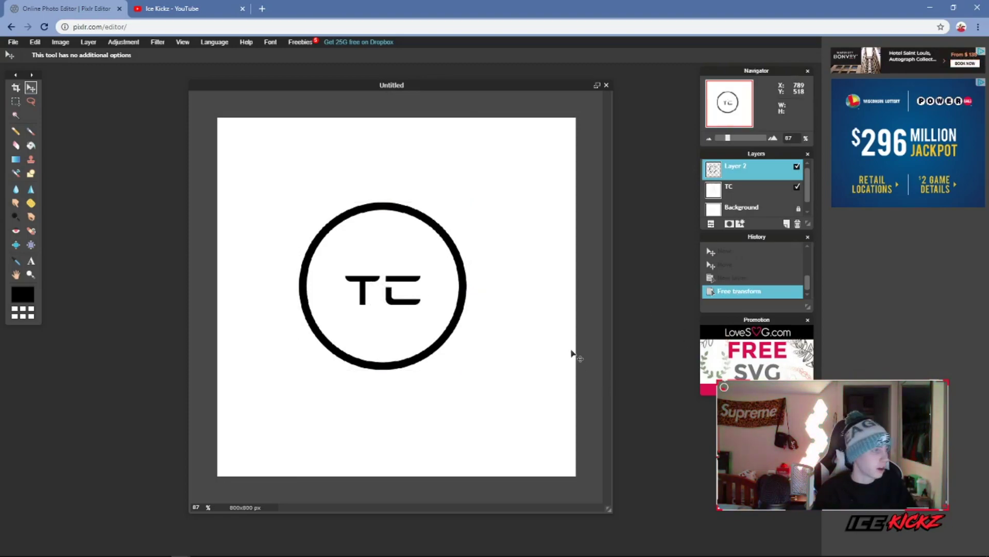
# Save the logo to the Desktop as a JPEG at quality 100, named Logo 1
pyautogui.scroll(-1, 499, 338)
pyautogui.scroll(2, 499, 338)
pyautogui.scroll(1, 499, 338)
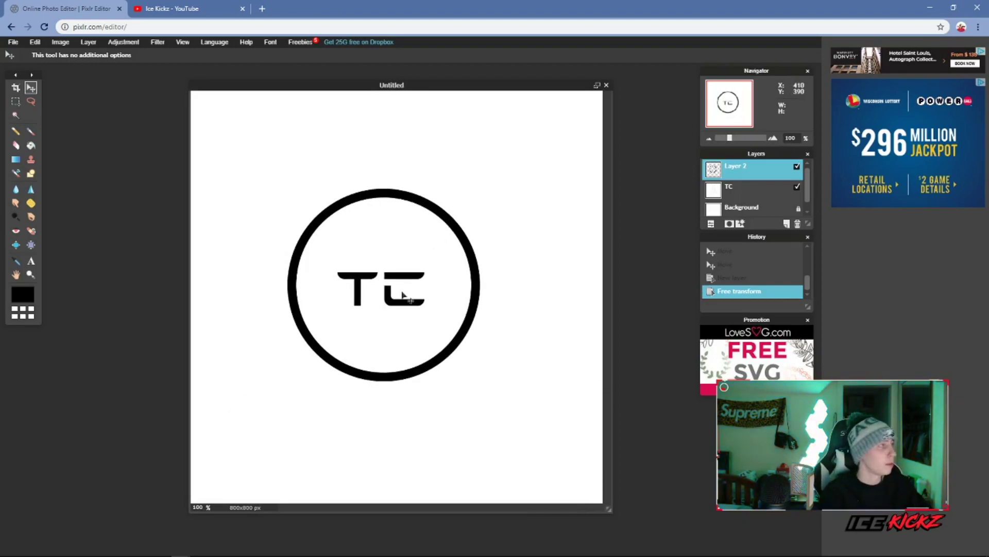
pyautogui.click(13, 42)
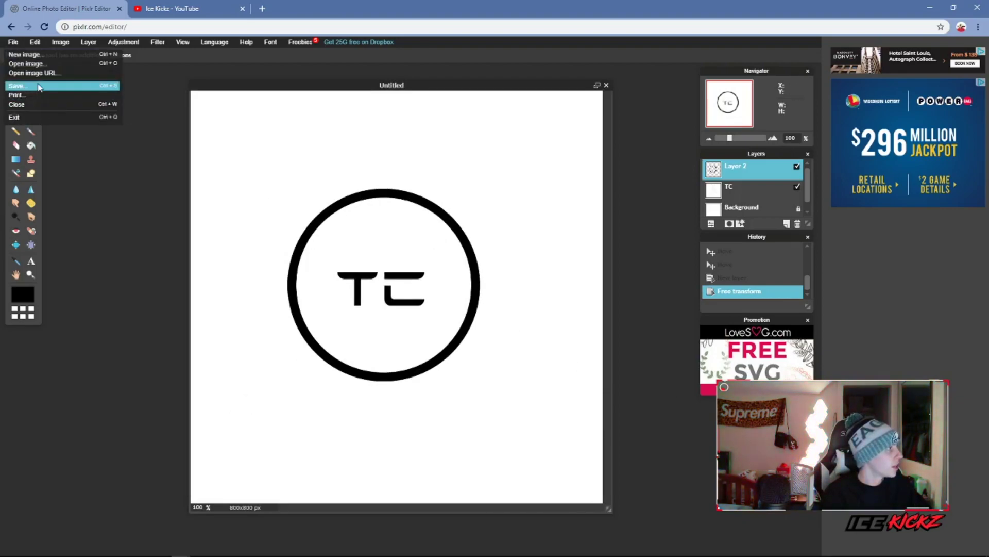
pyautogui.click(18, 85)
pyautogui.click(525, 267)
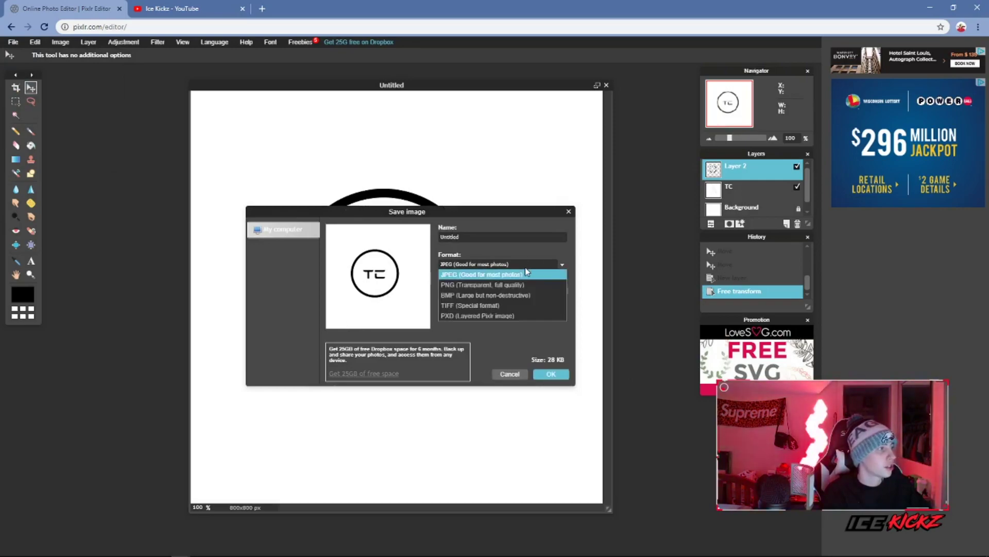
pyautogui.click(492, 276)
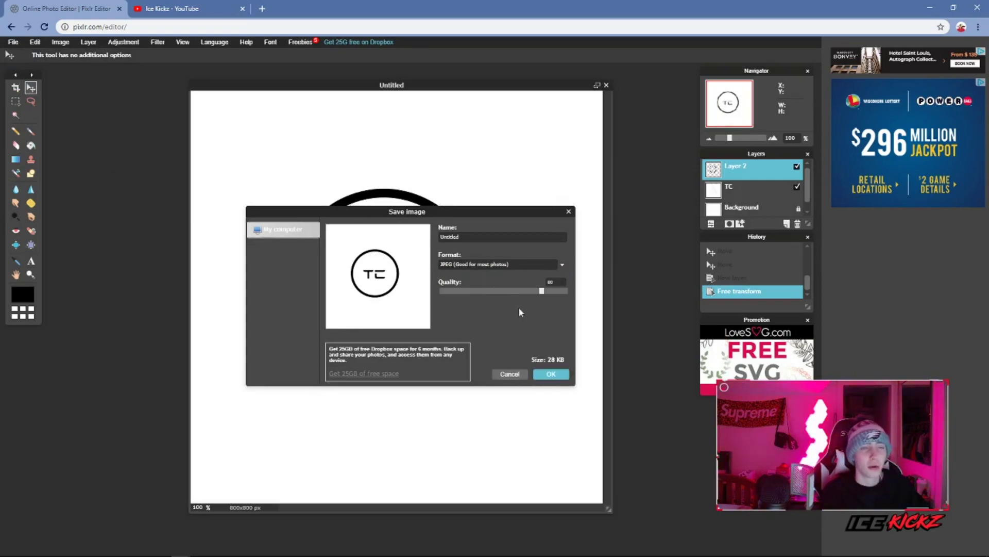
pyautogui.moveTo(542, 293); pyautogui.dragTo(578, 294)
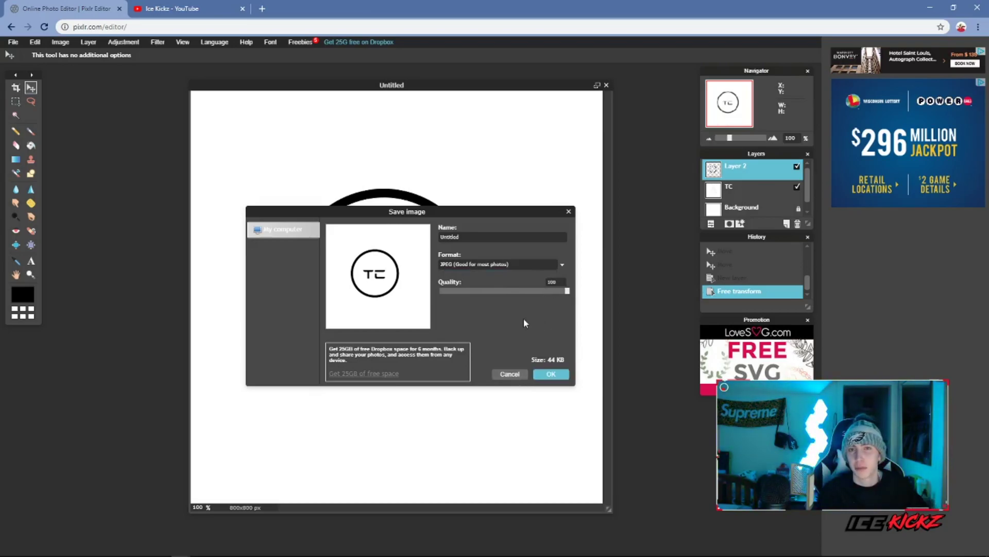
pyautogui.click(553, 374)
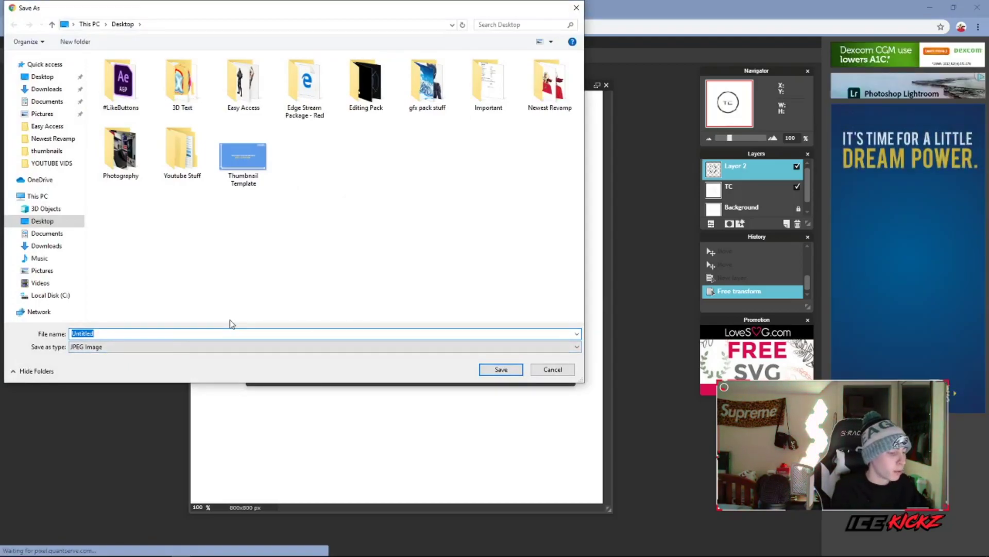
pyautogui.write('Logo 1')
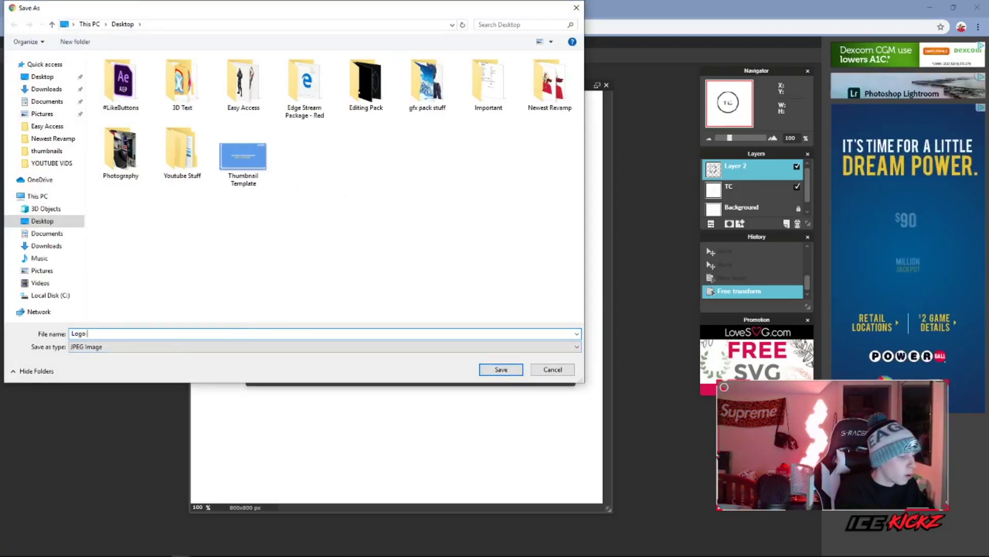
pyautogui.click(505, 370)
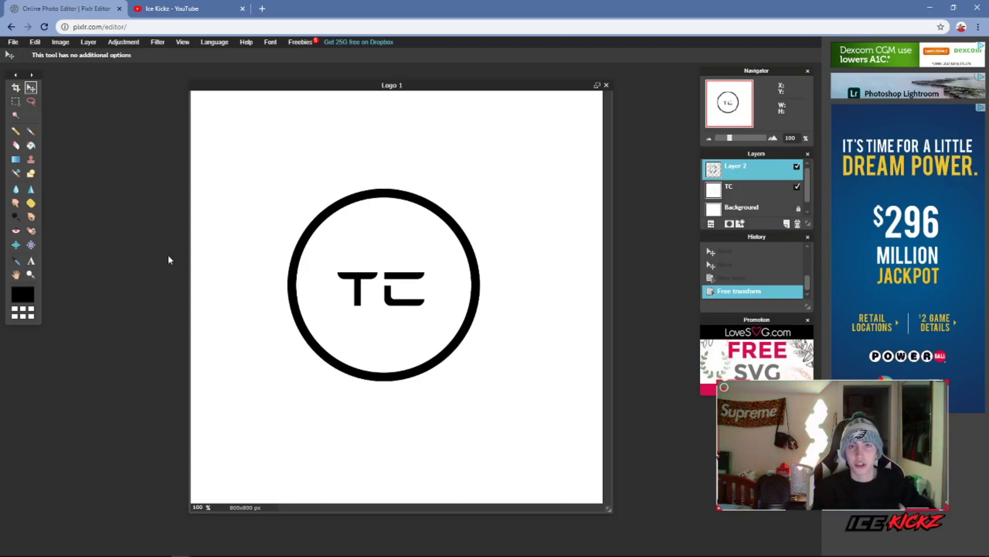
# Close the current logo document and open the saved Logo 1 image from the Desktop
pyautogui.click(13, 42)
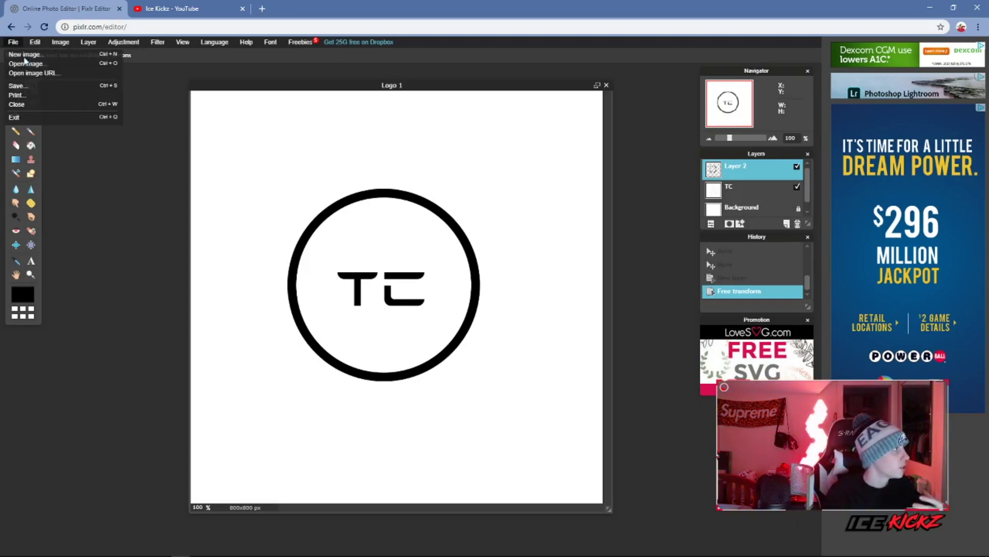
pyautogui.click(37, 102)
pyautogui.click(417, 317)
pyautogui.click(363, 328)
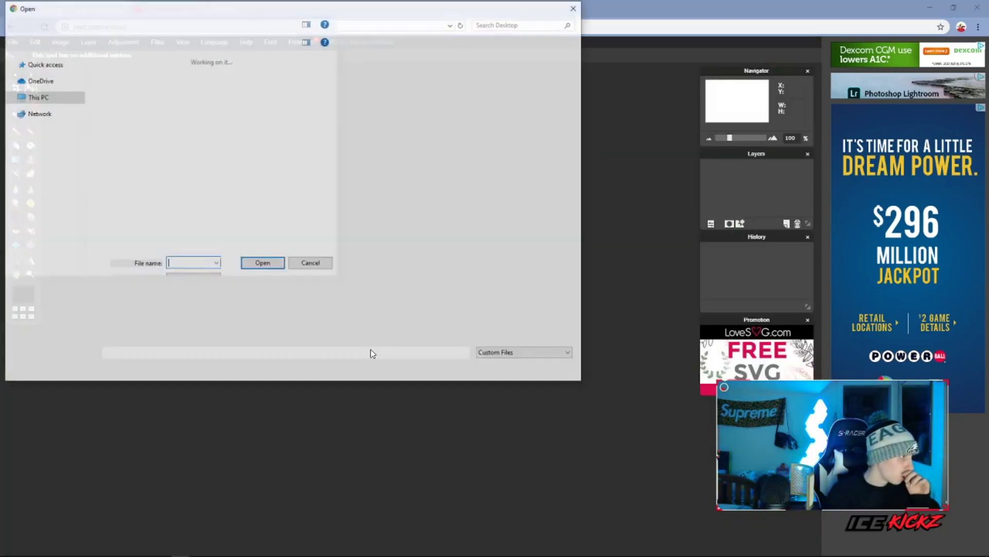
pyautogui.doubleClick(548, 147)
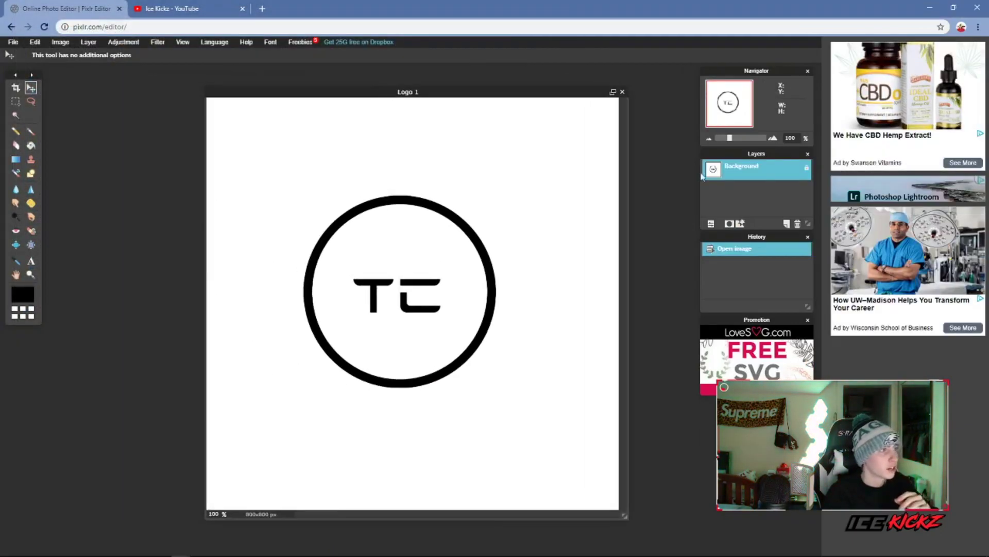
# Unlock the Background layer, select the white area outside the circle with the Wand tool, and delete it to transparency
pyautogui.doubleClick(806, 168)
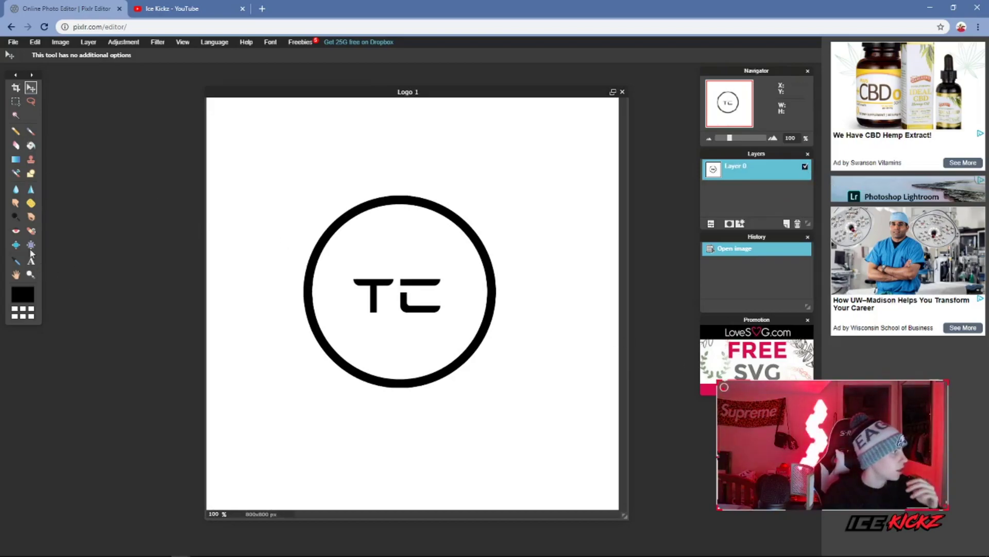
pyautogui.click(16, 115)
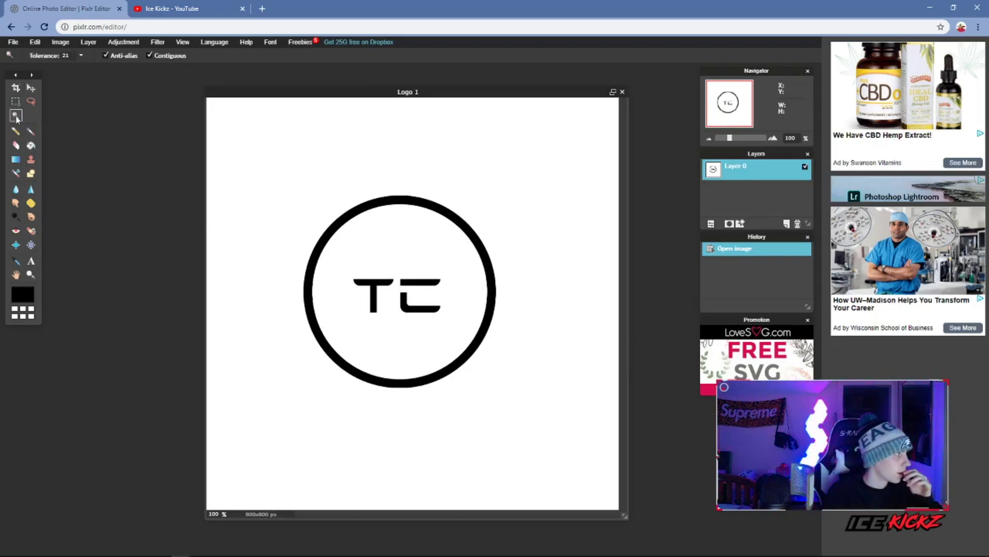
pyautogui.click(489, 426)
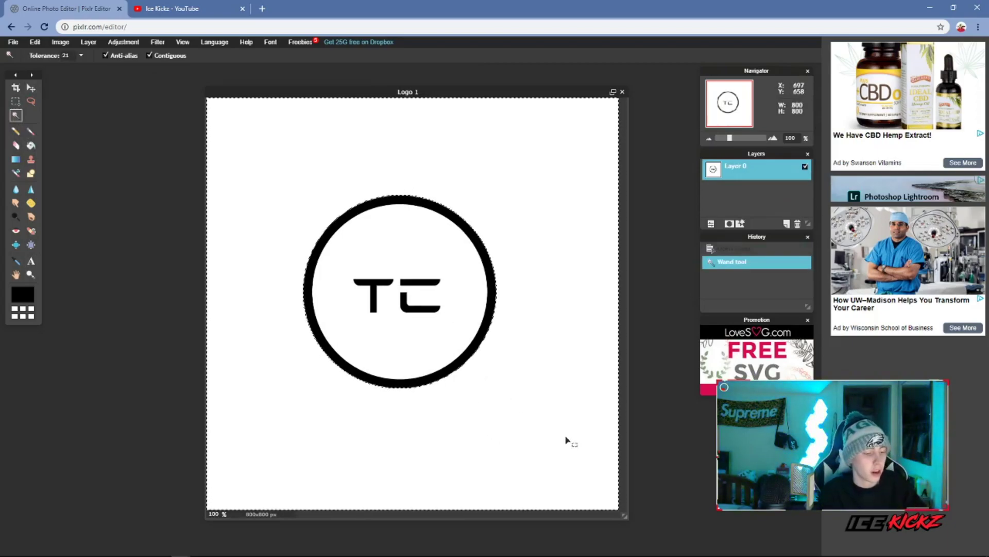
pyautogui.press('Delete')
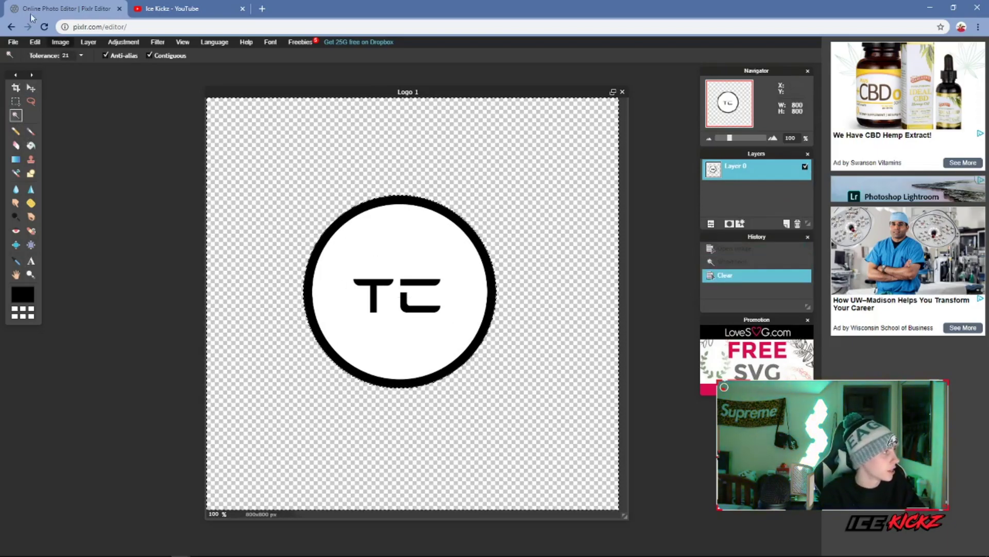
pyautogui.click(31, 88)
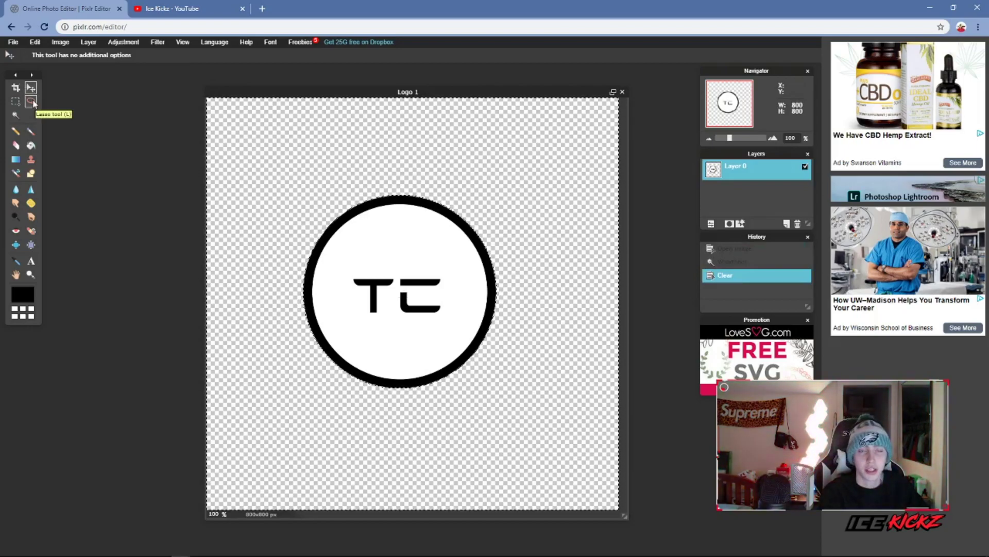